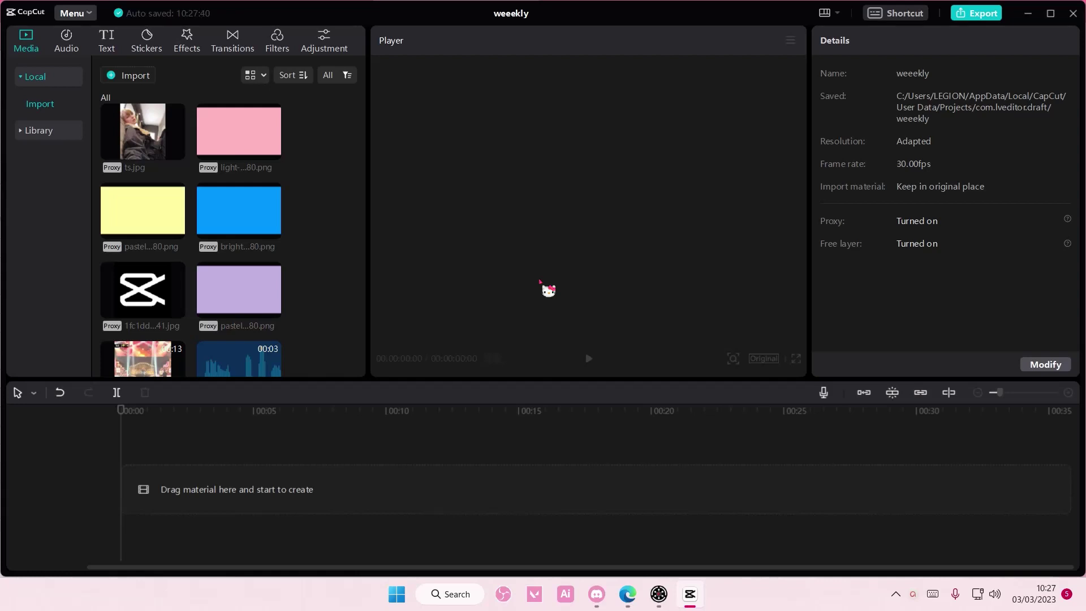
scroll(348, 303, down, 5)
scroll(348, 304, down, 5)
scroll(346, 301, down, 5)
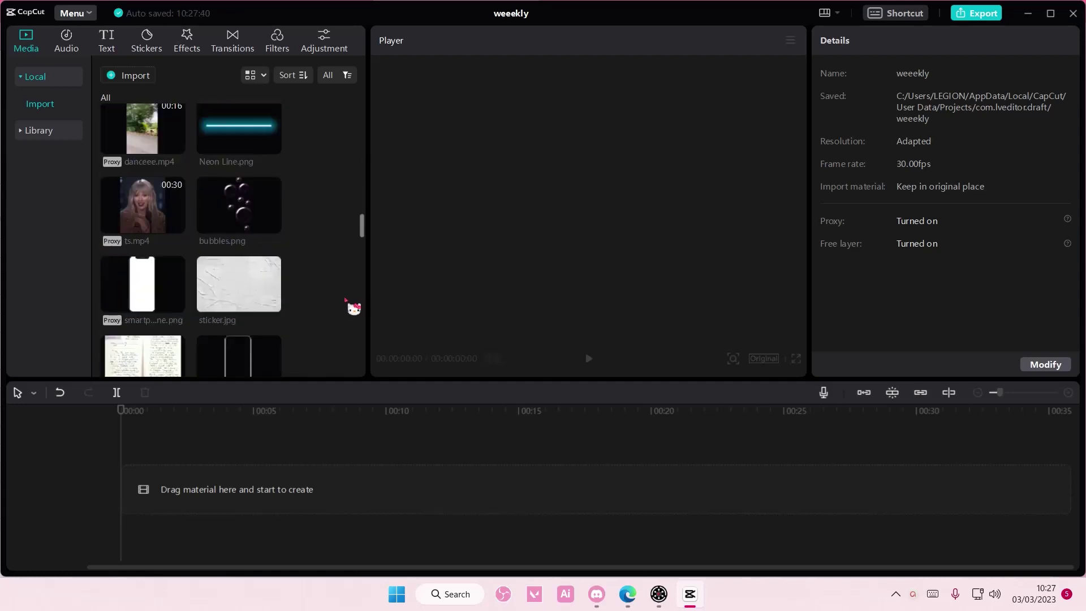
scroll(350, 280, down, 3)
drag(362, 244, 356, 373)
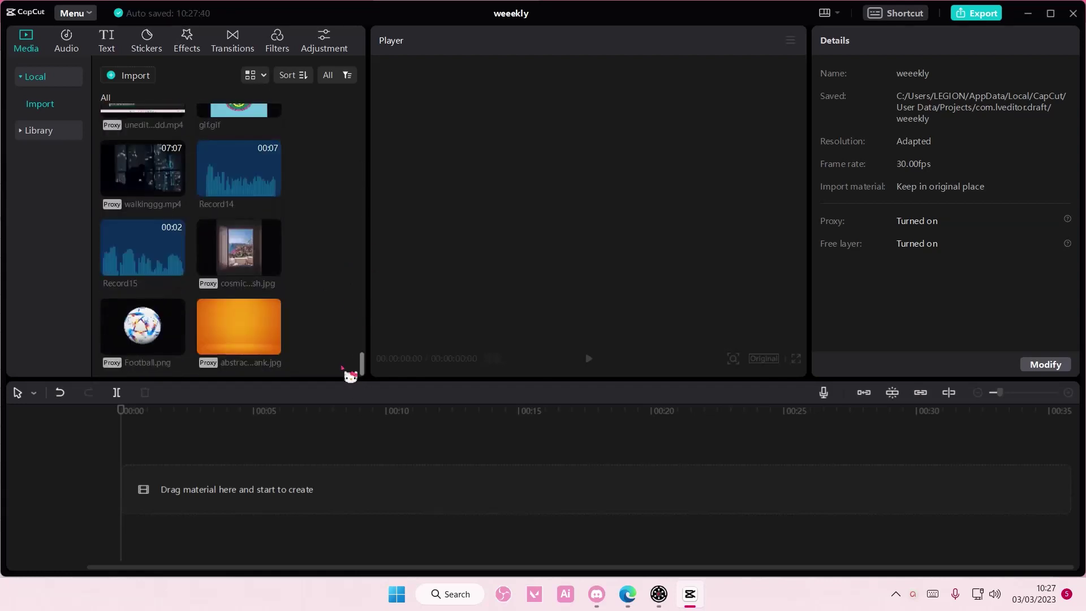
scroll(344, 363, up, 1)
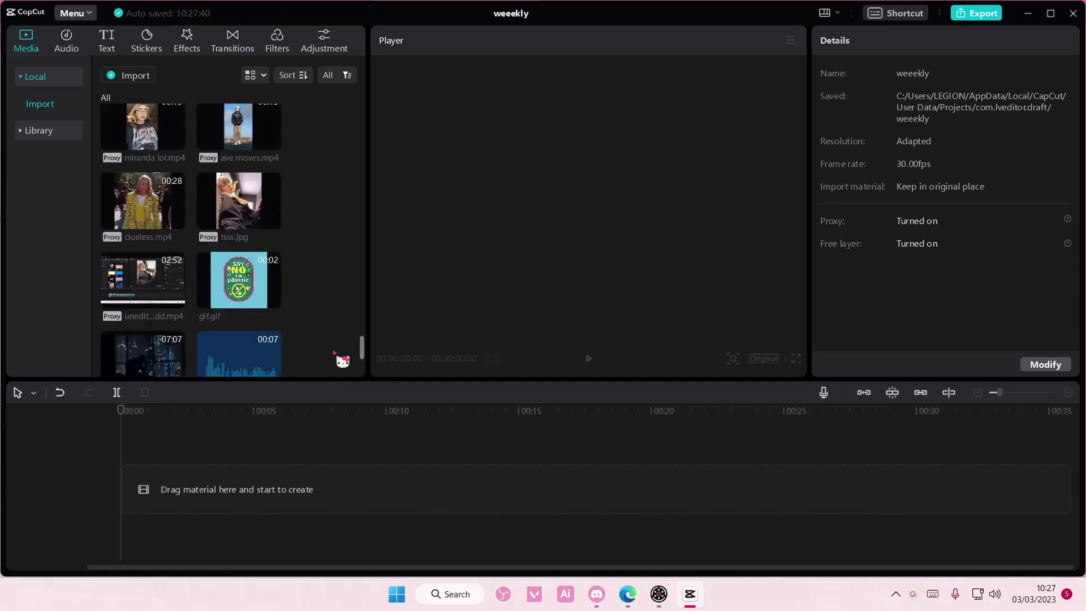
scroll(340, 359, up, 2)
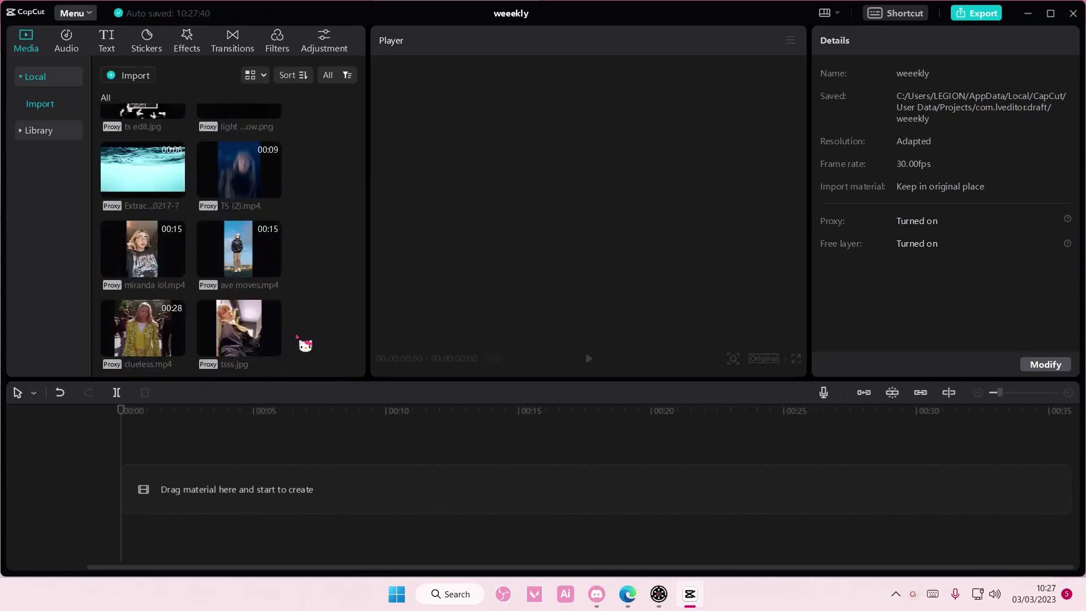
Add ave moves.mp4 to the timeline, then delete it again.
click(272, 268)
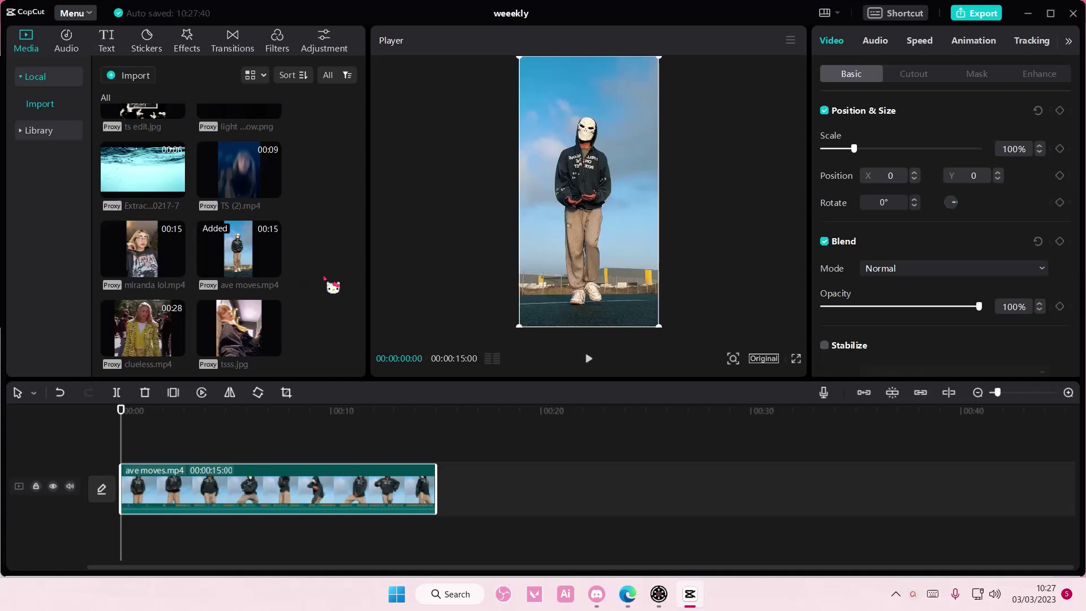
scroll(331, 289, up, 2)
key(Delete)
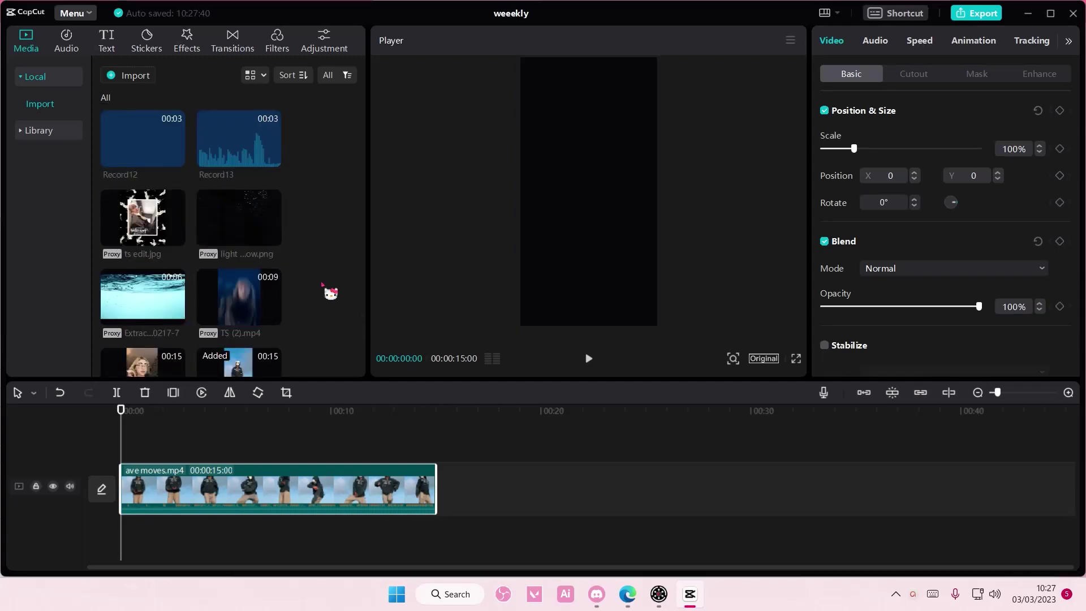
Add the underwater Extracted clip, mute its audio, and place ave moves.mp4 above it.
click(175, 317)
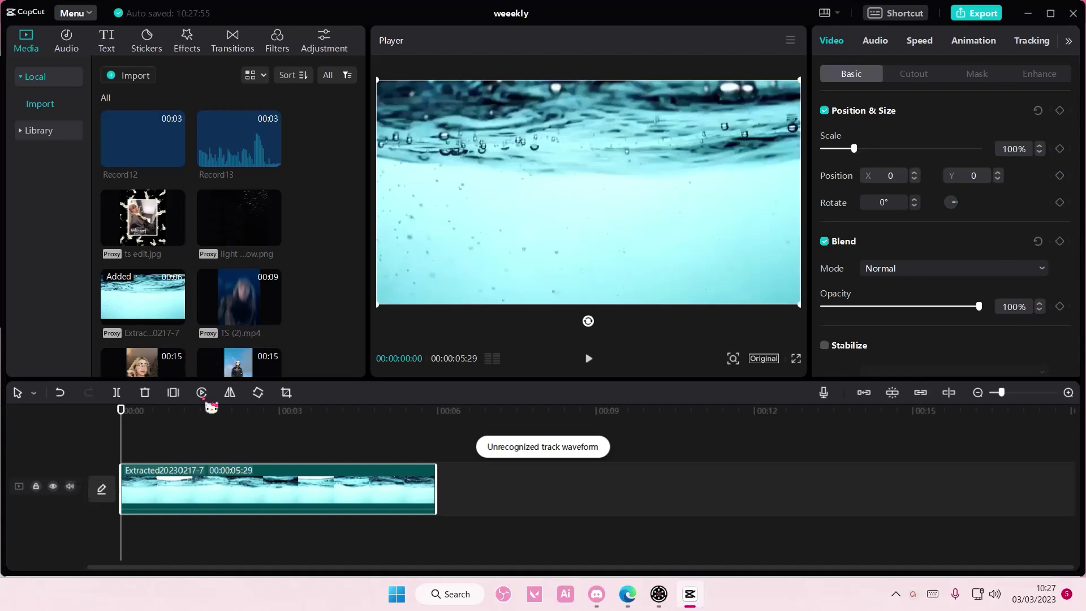
click(71, 486)
scroll(298, 365, down, 2)
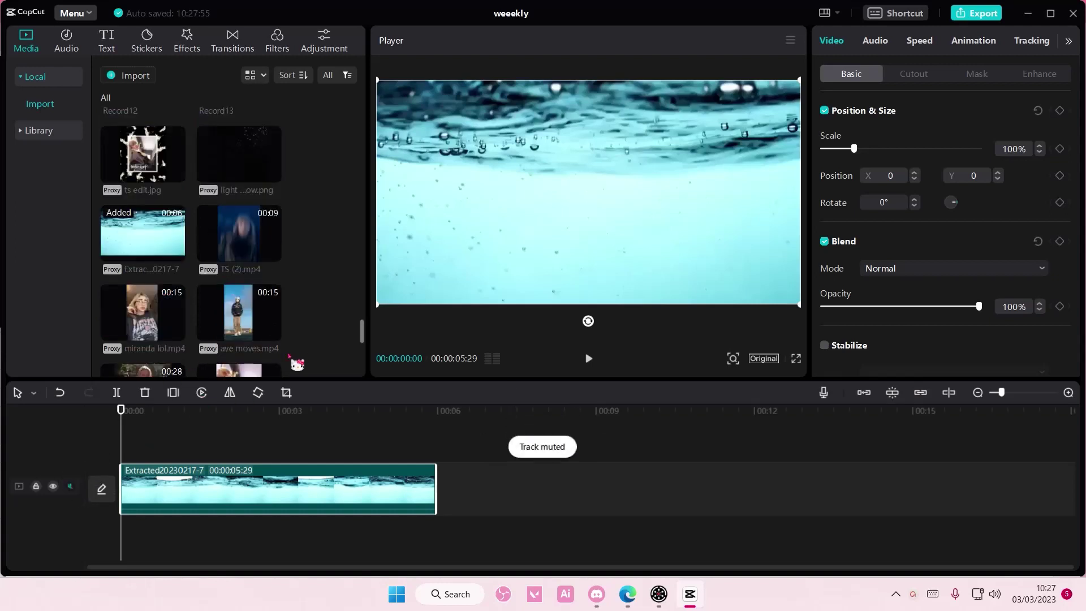
scroll(304, 314, down, 2)
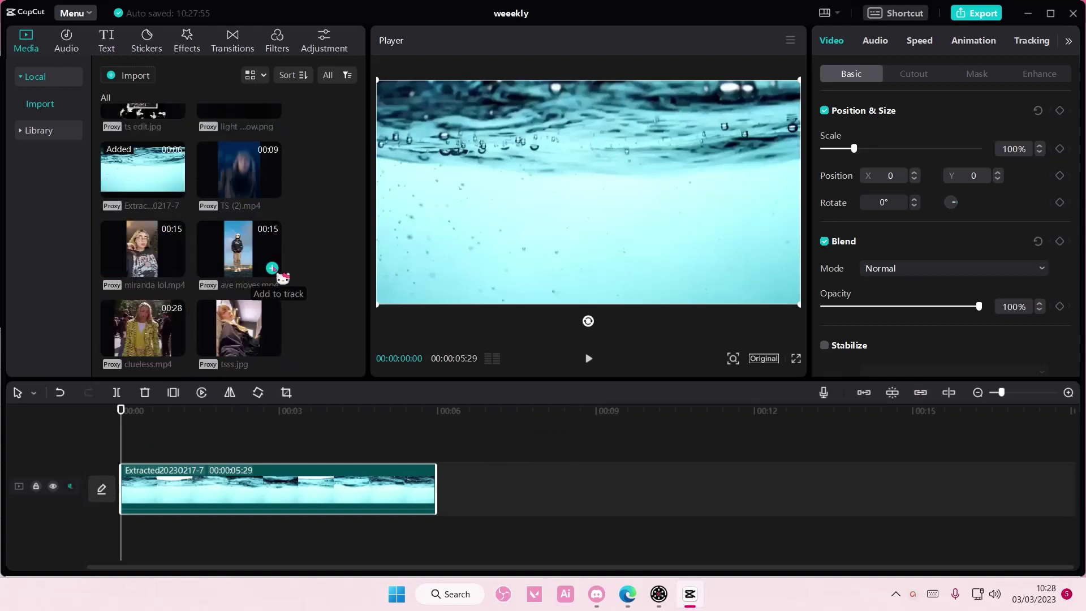
click(271, 268)
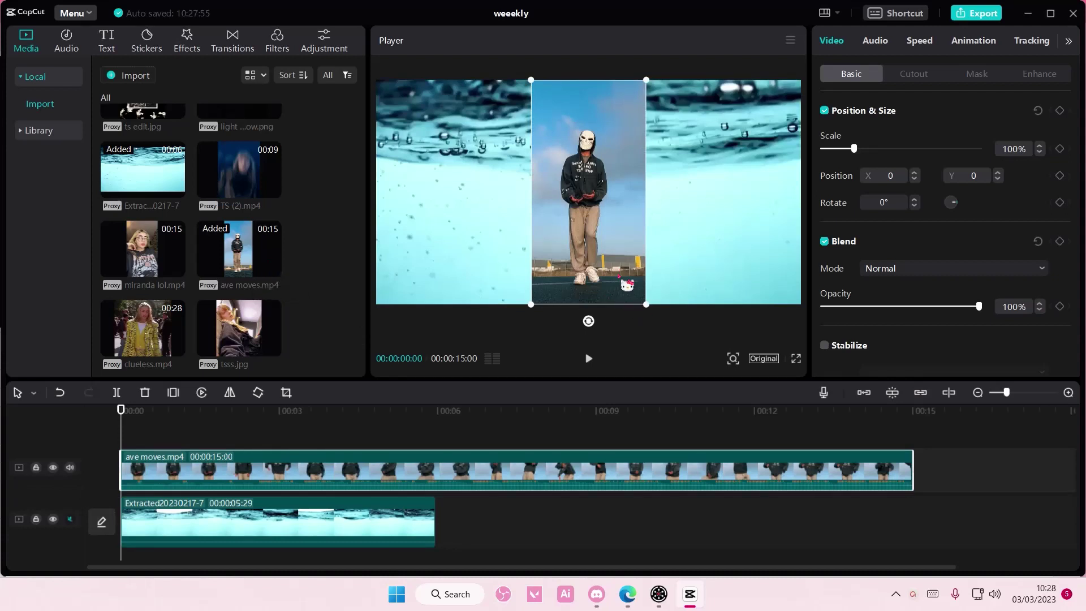
Scale the dancer overlay to 81%, move it left, and trim it to six seconds.
drag(554, 294, 503, 275)
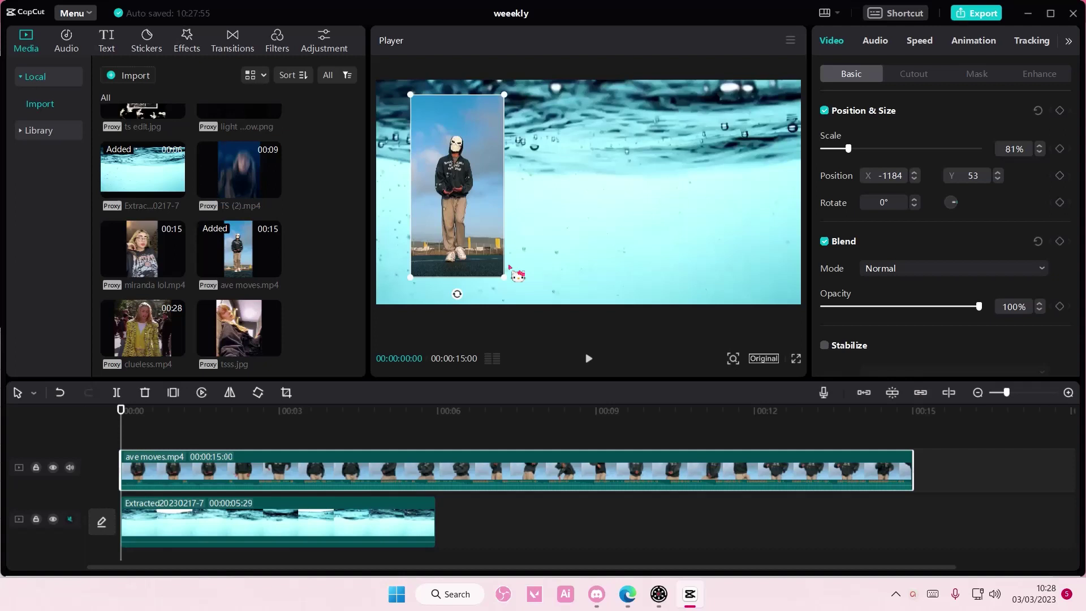
mouse_move(505, 252)
mouse_down()
mouse_move(688, 256)
mouse_move(507, 254)
mouse_up()
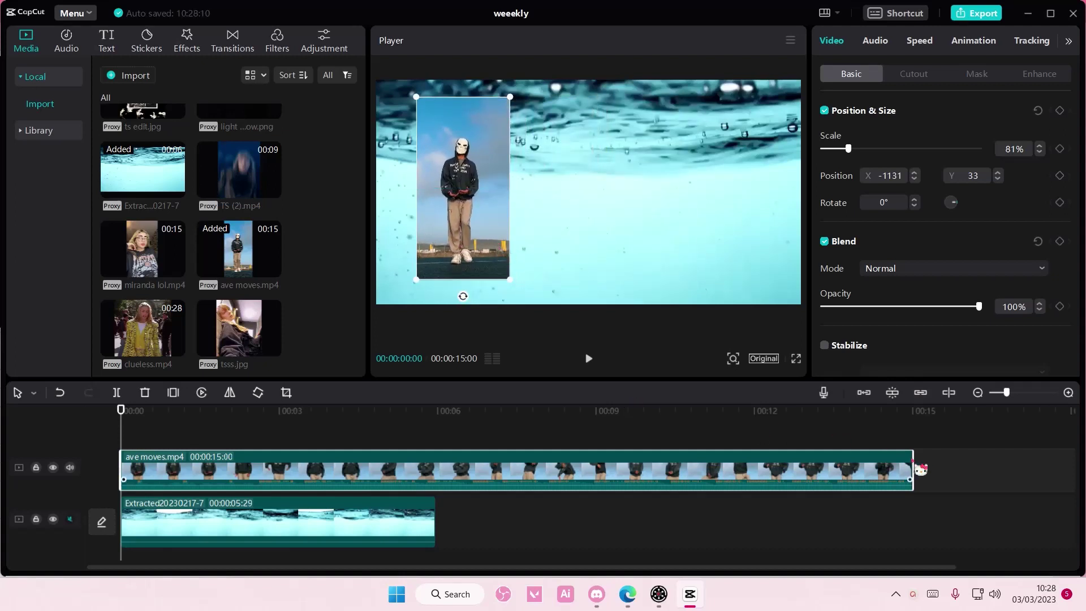
mouse_move(913, 467)
mouse_down()
mouse_move(456, 443)
mouse_move(437, 458)
mouse_up()
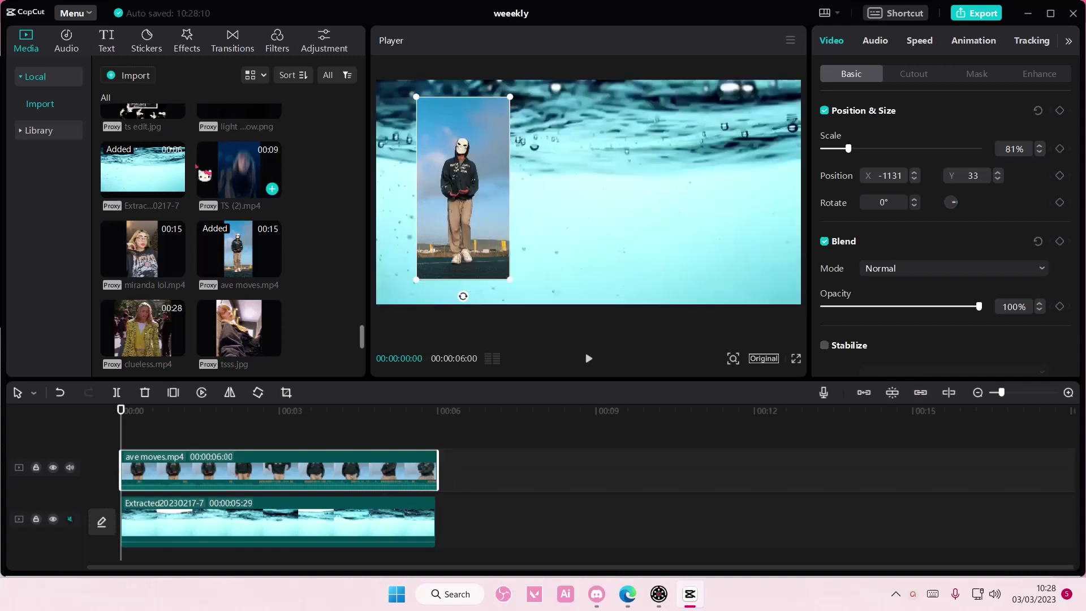
Add the plain white B&W library clip, extend it to 6:02, and place it below ave moves.
click(38, 130)
click(174, 128)
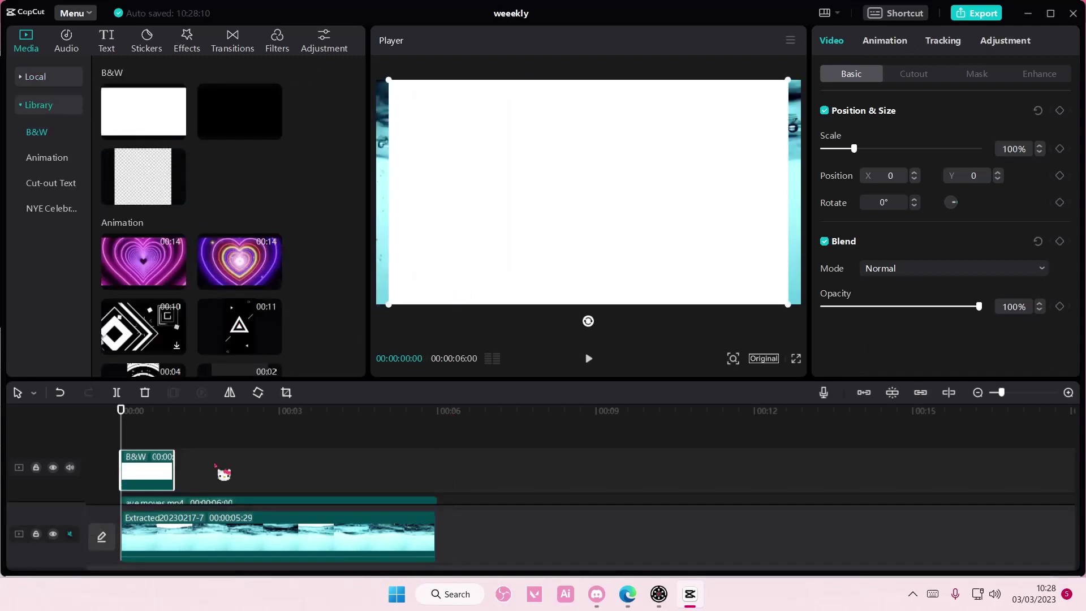
drag(174, 464, 442, 467)
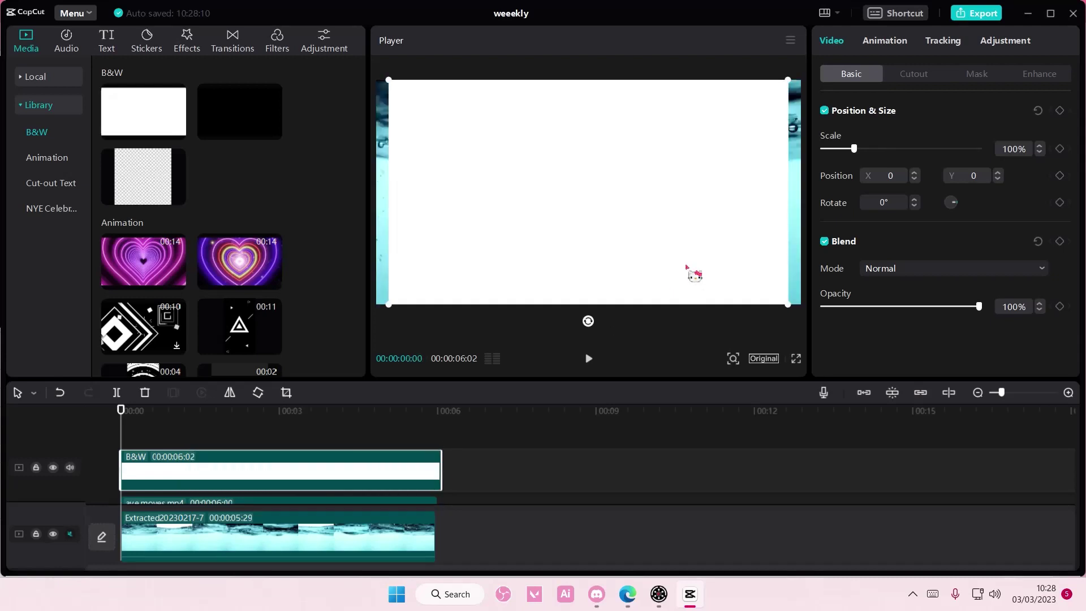
drag(690, 272, 681, 277)
drag(391, 471, 388, 504)
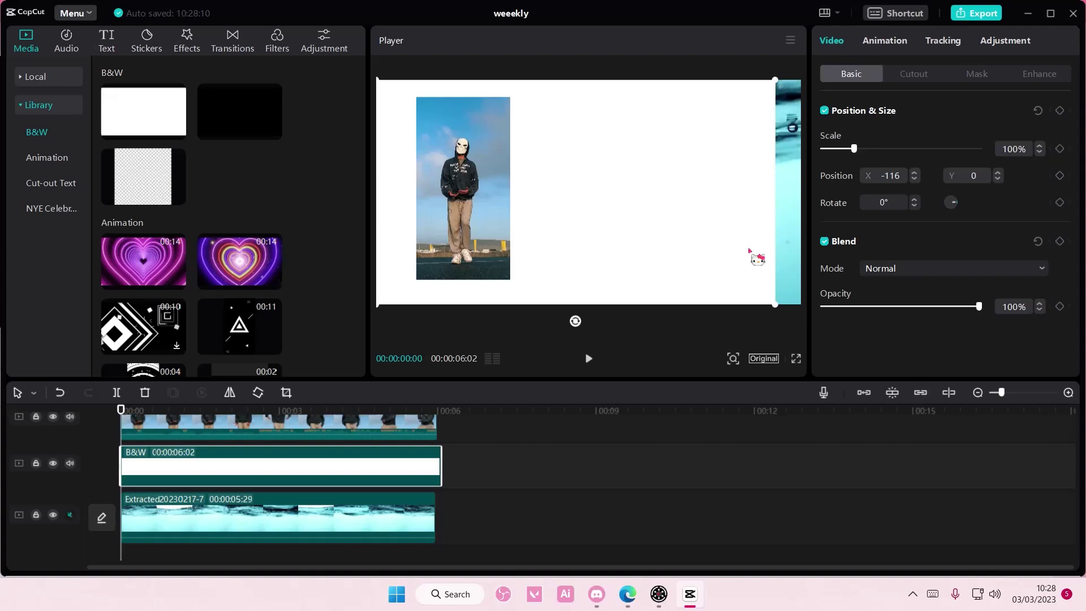
Give the white clip a Rectangle mask sized 519 × 932 around the dancer.
click(976, 76)
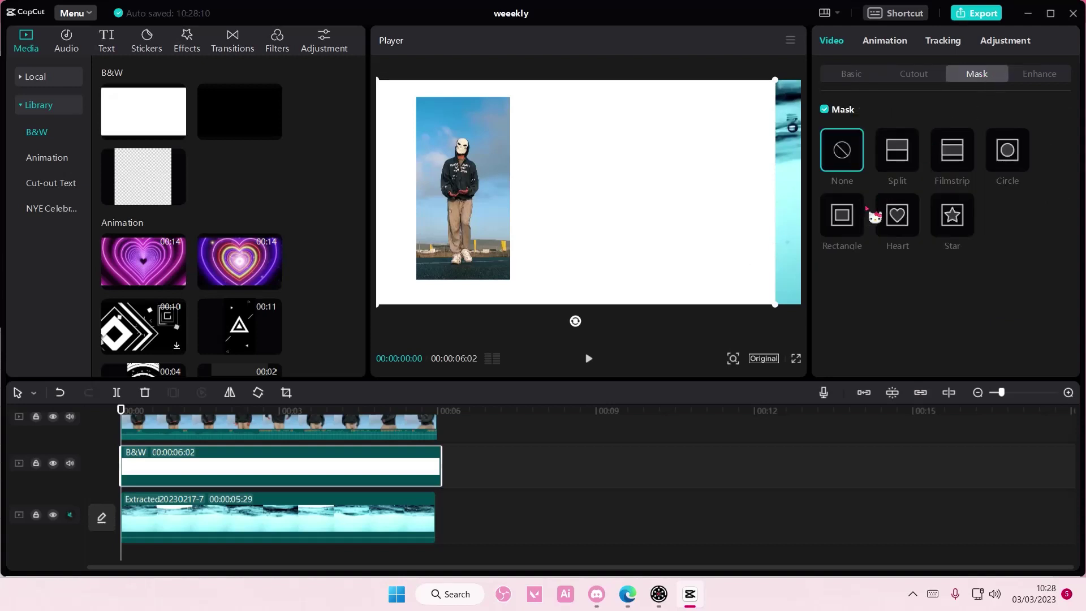
click(845, 214)
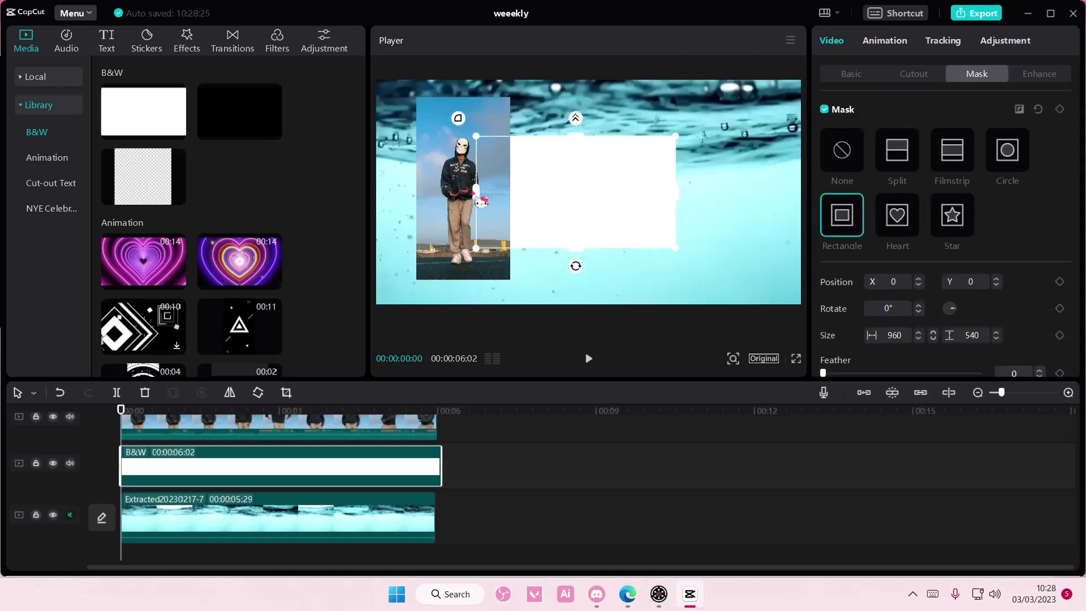
drag(477, 192, 413, 199)
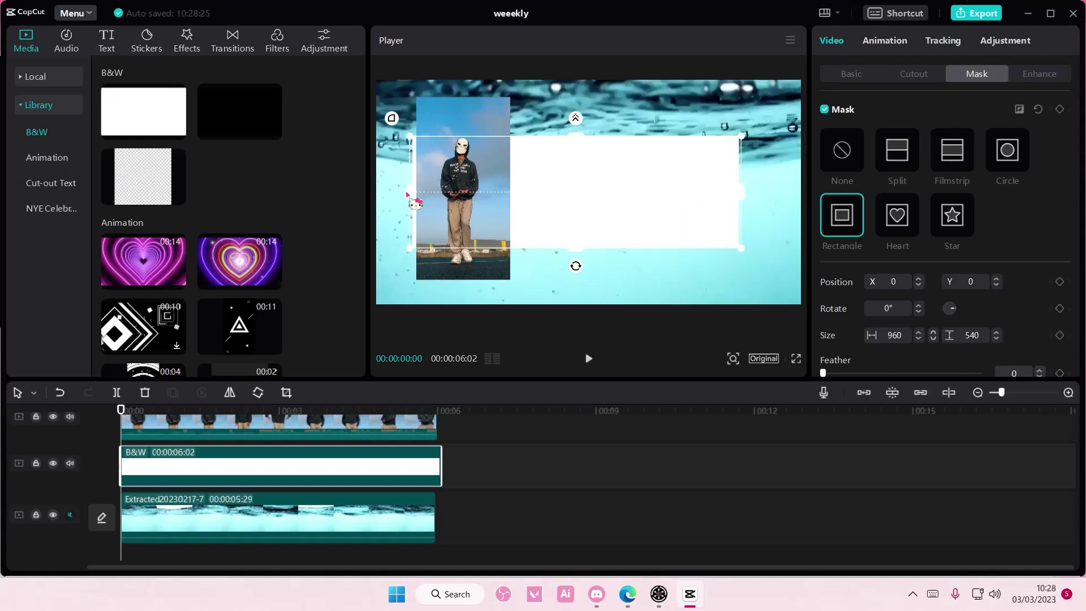
drag(658, 202, 568, 200)
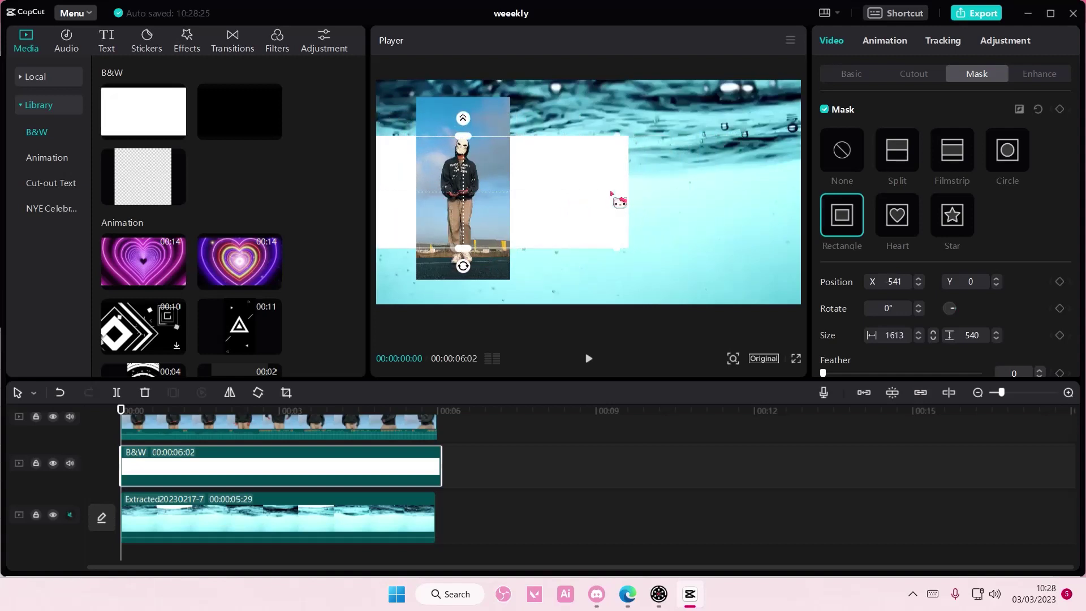
drag(628, 198, 519, 194)
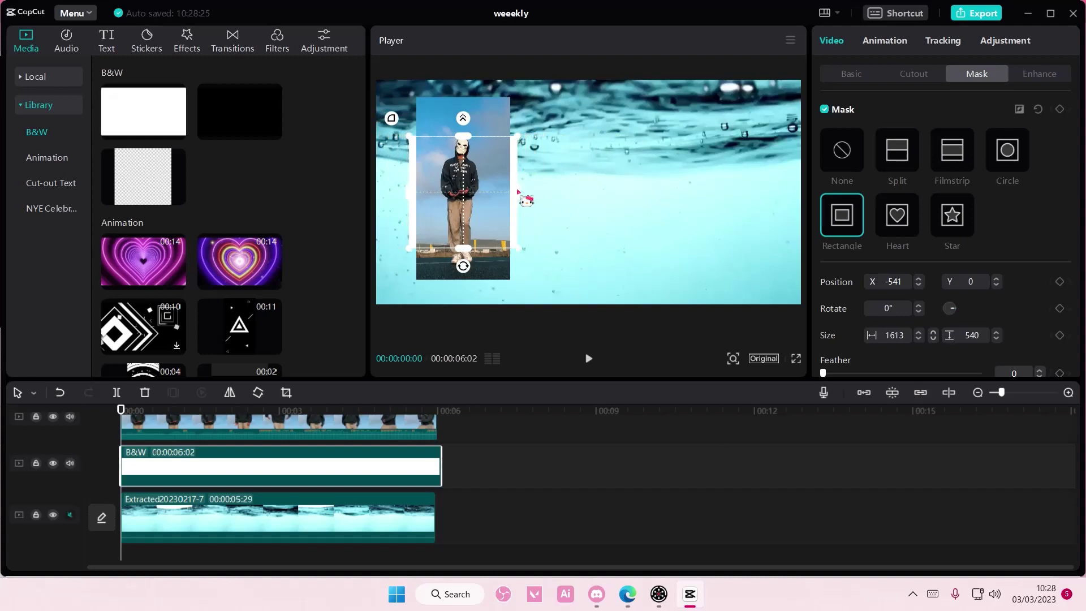
mouse_move(468, 248)
mouse_down()
mouse_move(469, 290)
mouse_move(479, 283)
mouse_up()
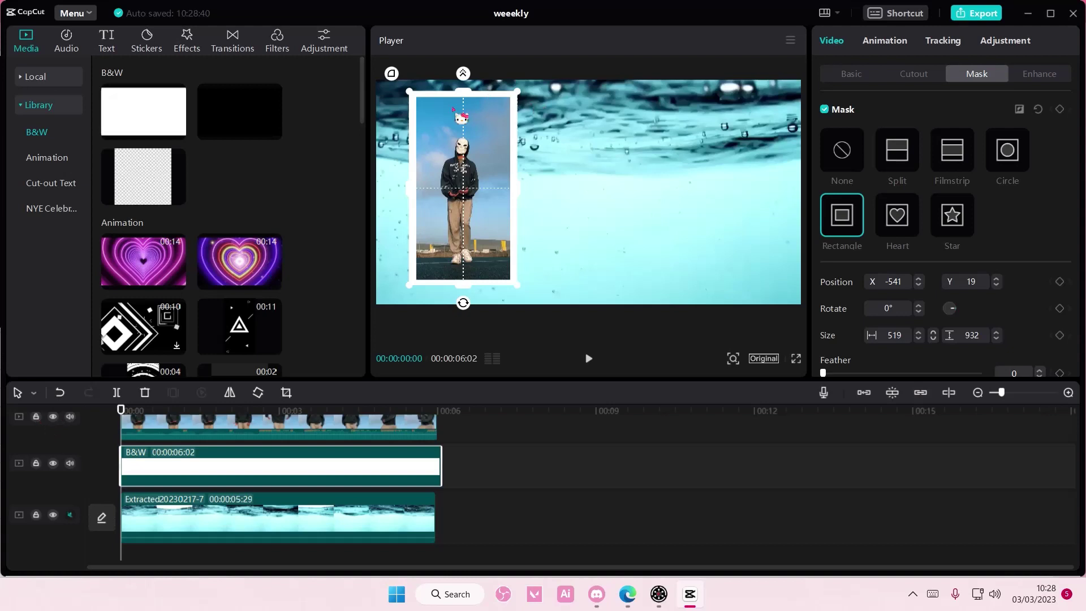
Lock the dancer track, re-centre the white frame mask vertically, and return the playhead to 0.
click(36, 416)
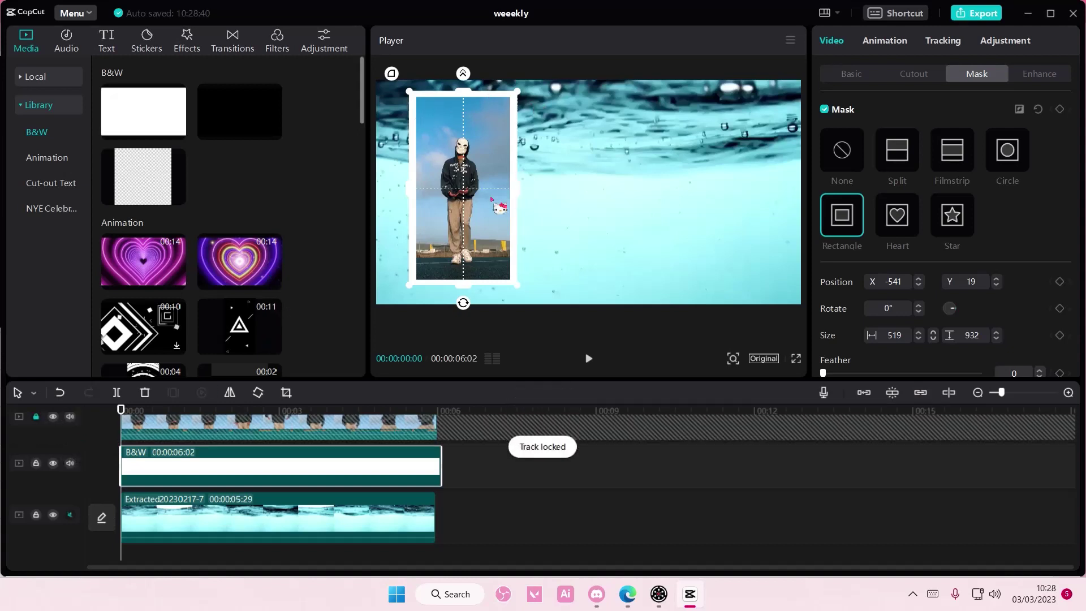
drag(463, 187, 498, 209)
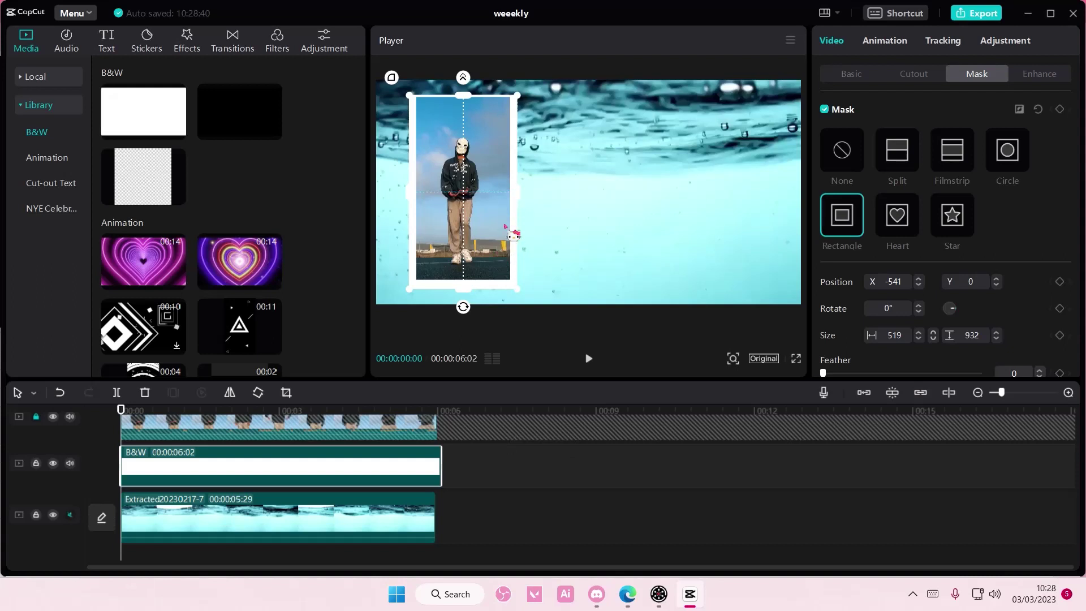
drag(516, 229, 516, 227)
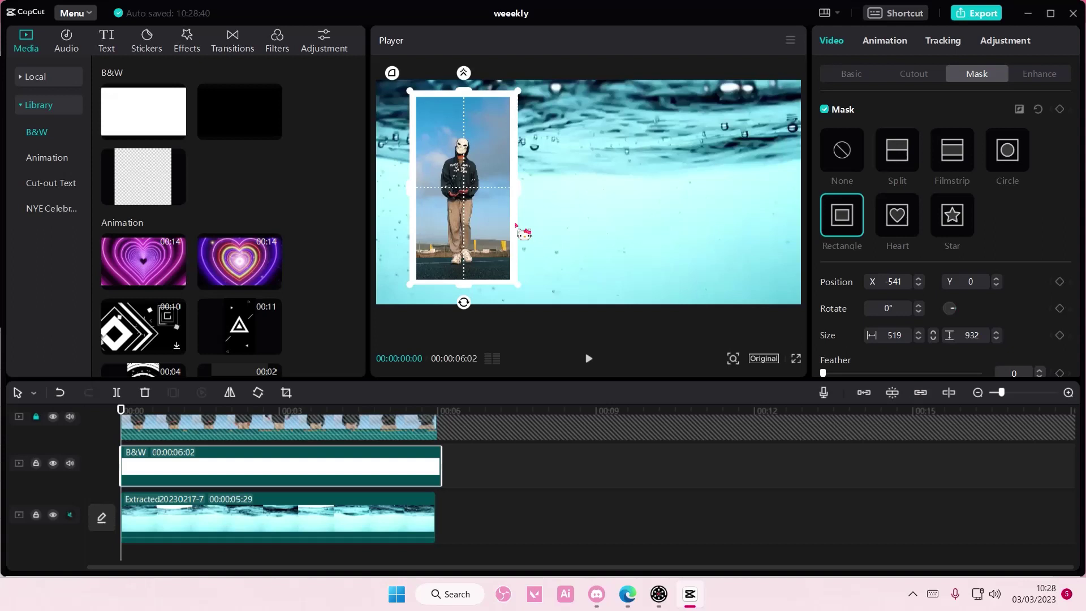
drag(516, 229, 518, 229)
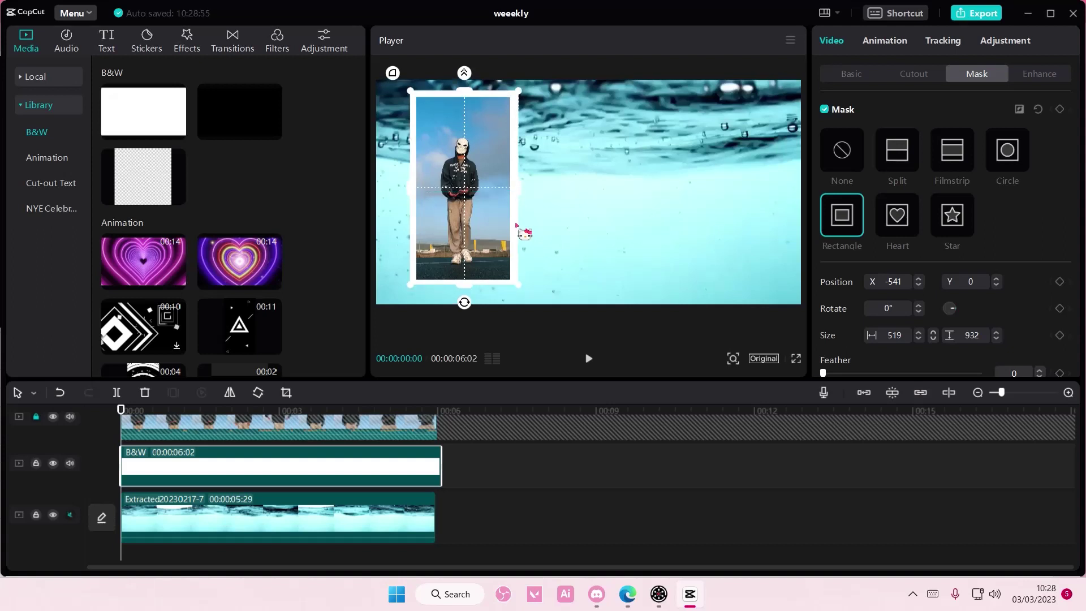
click(552, 431)
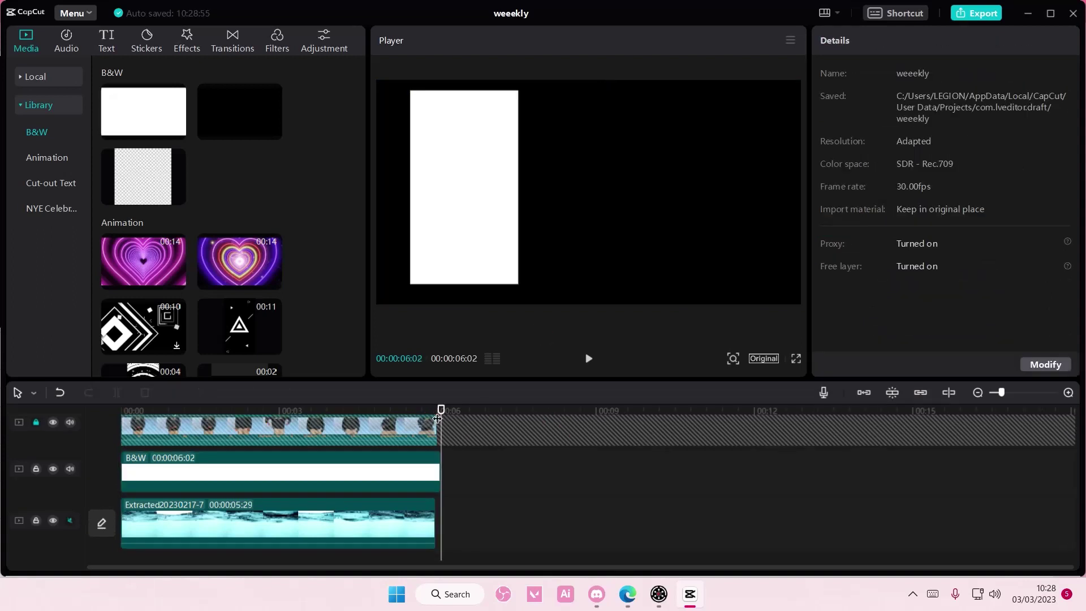
drag(437, 416, 108, 406)
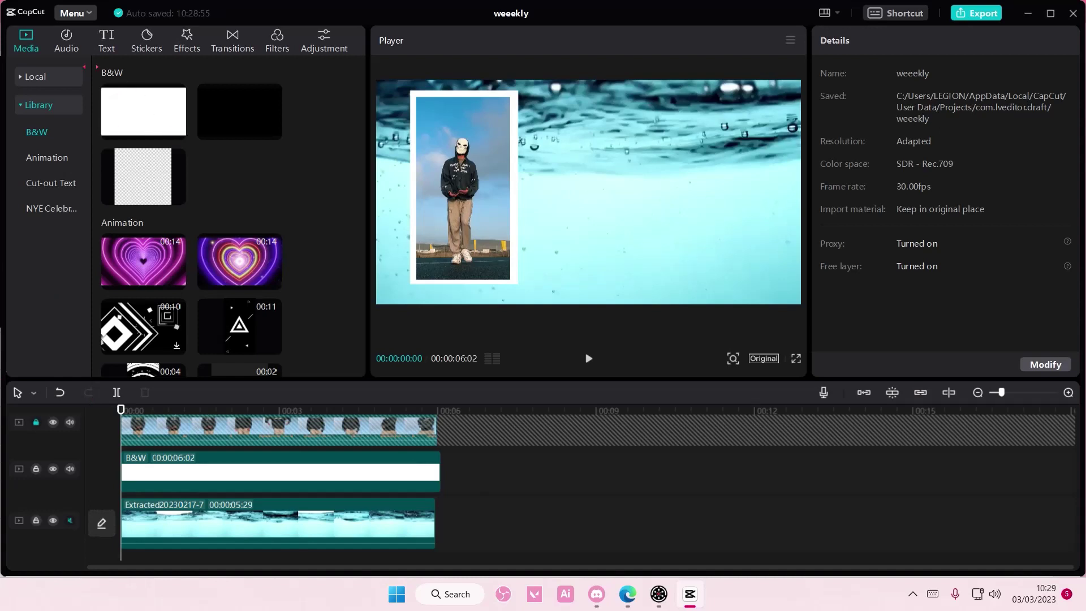
Add default text 'OVERLAY' in black DrukWide-Medium at font size 13.
click(106, 39)
click(152, 131)
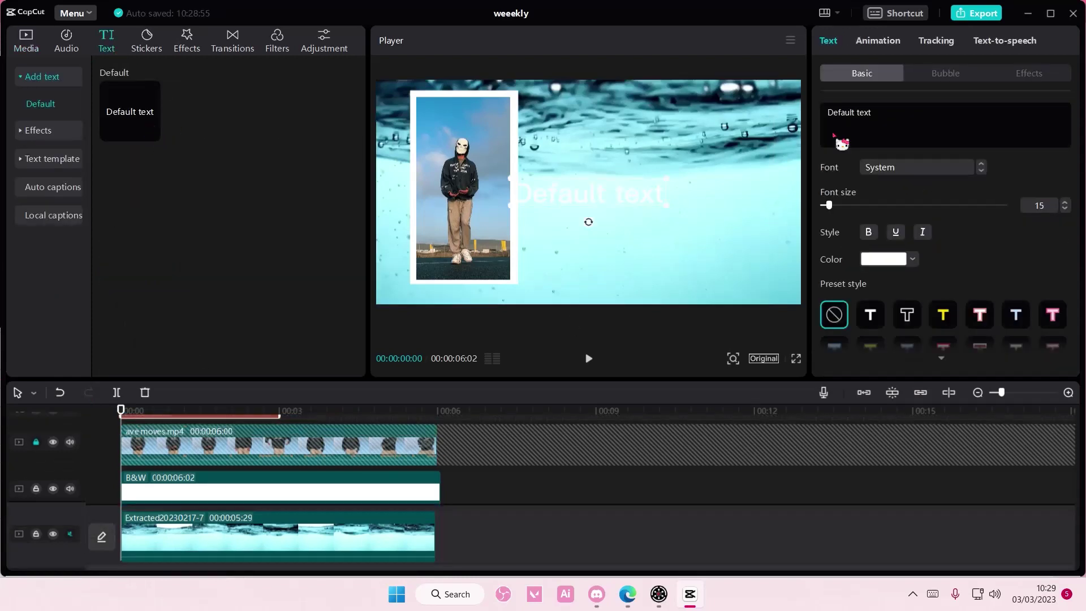
text(OVERLAY)
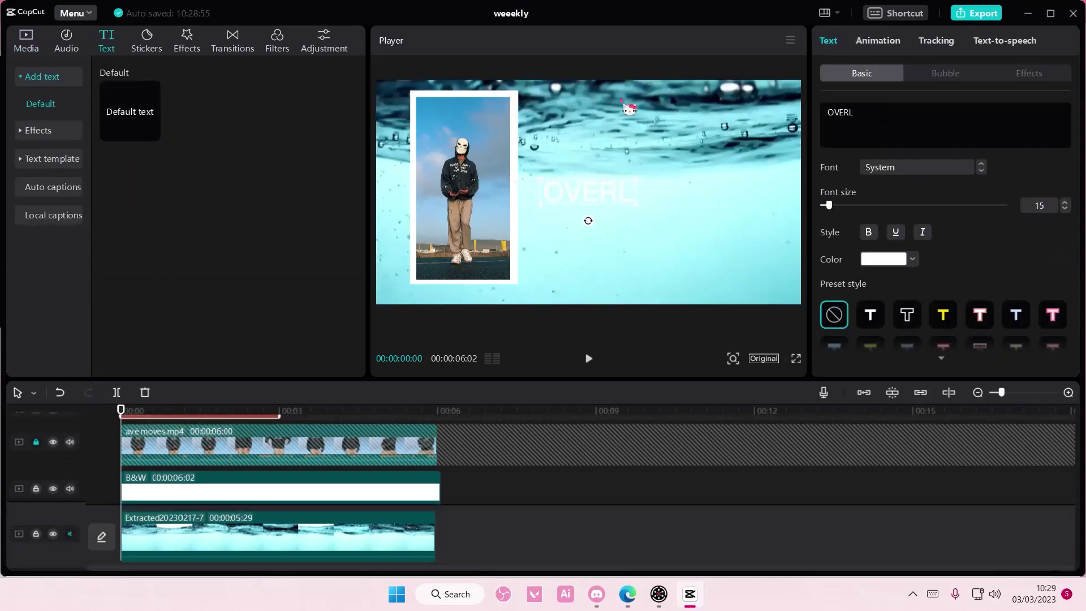
click(897, 174)
click(924, 158)
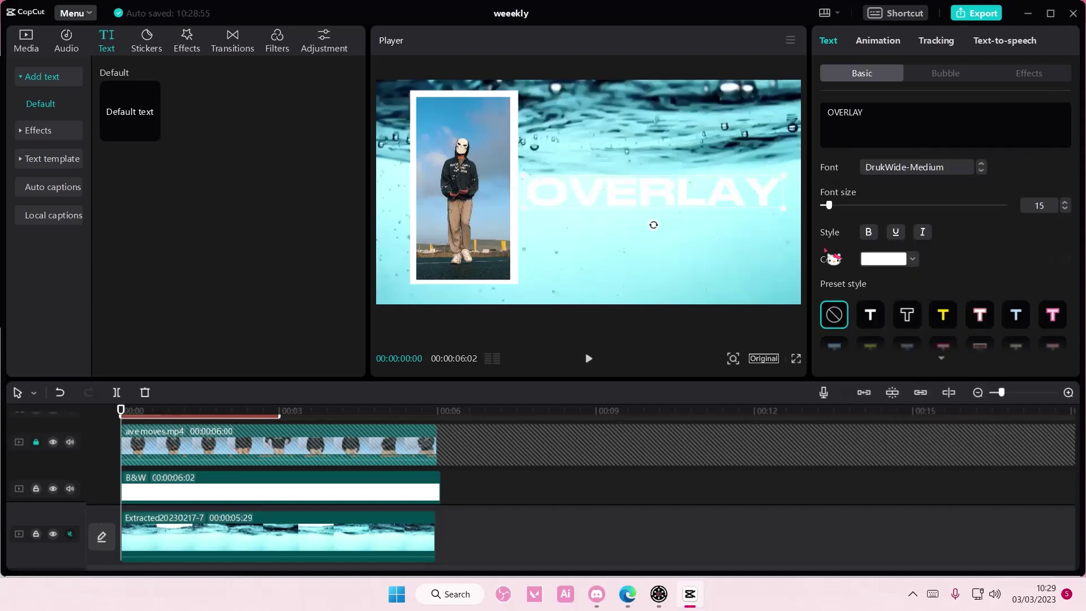
click(908, 263)
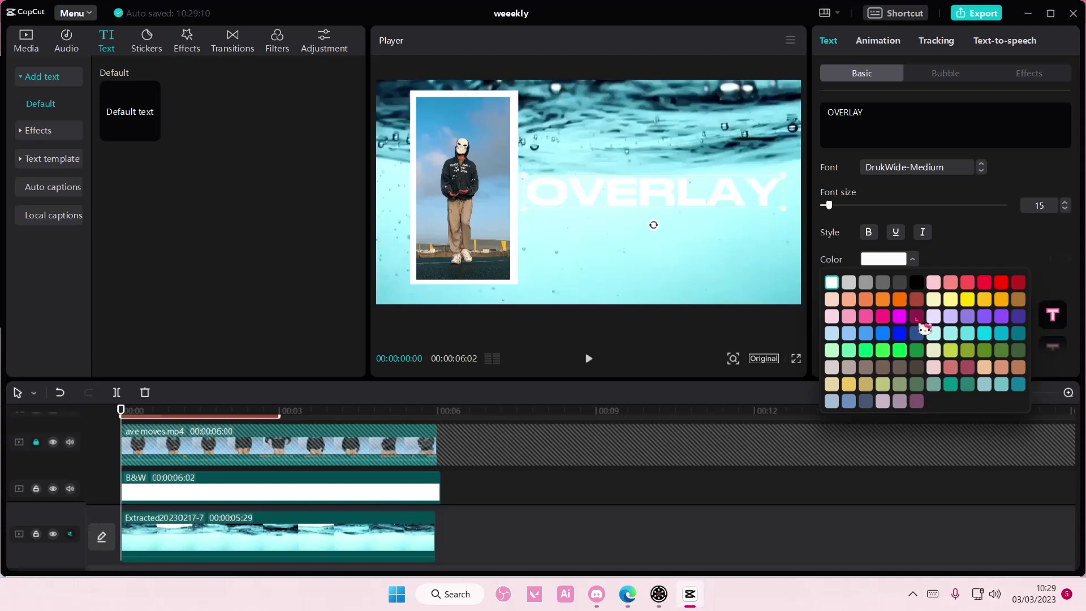
click(916, 282)
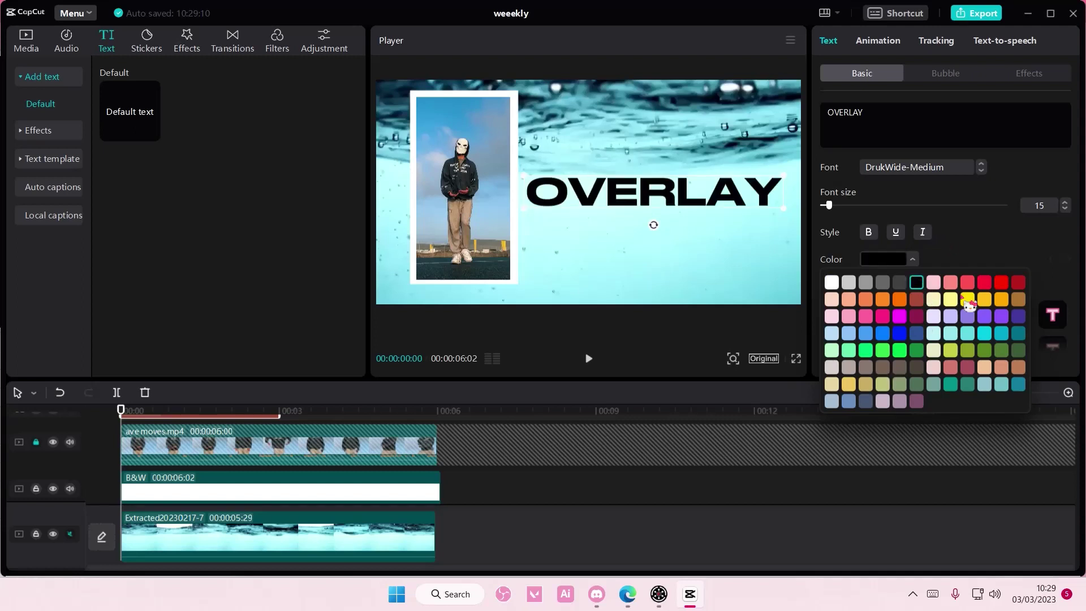
click(916, 262)
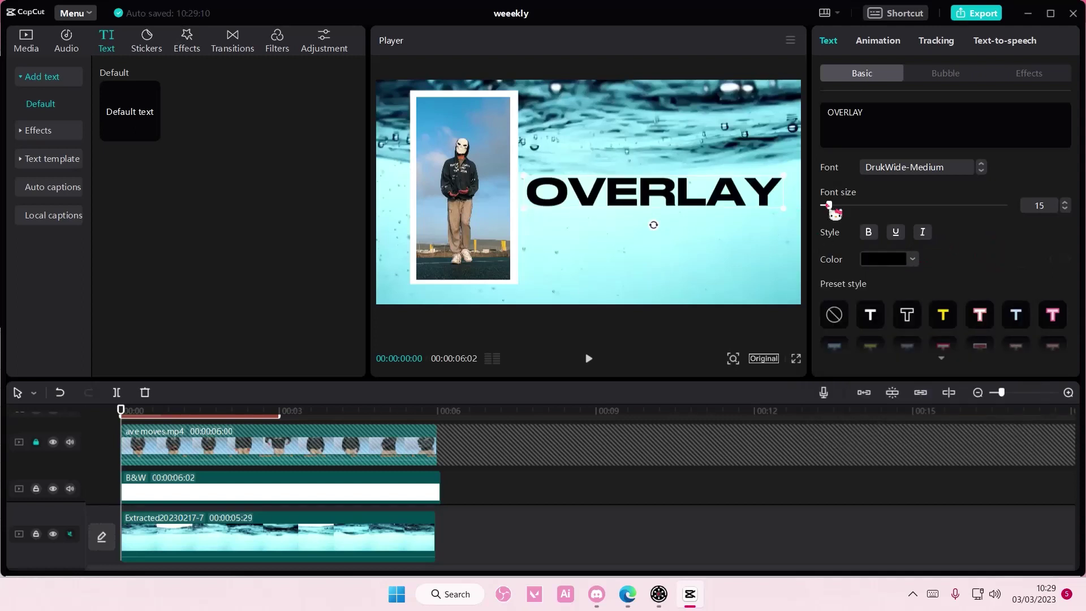
drag(830, 205, 827, 205)
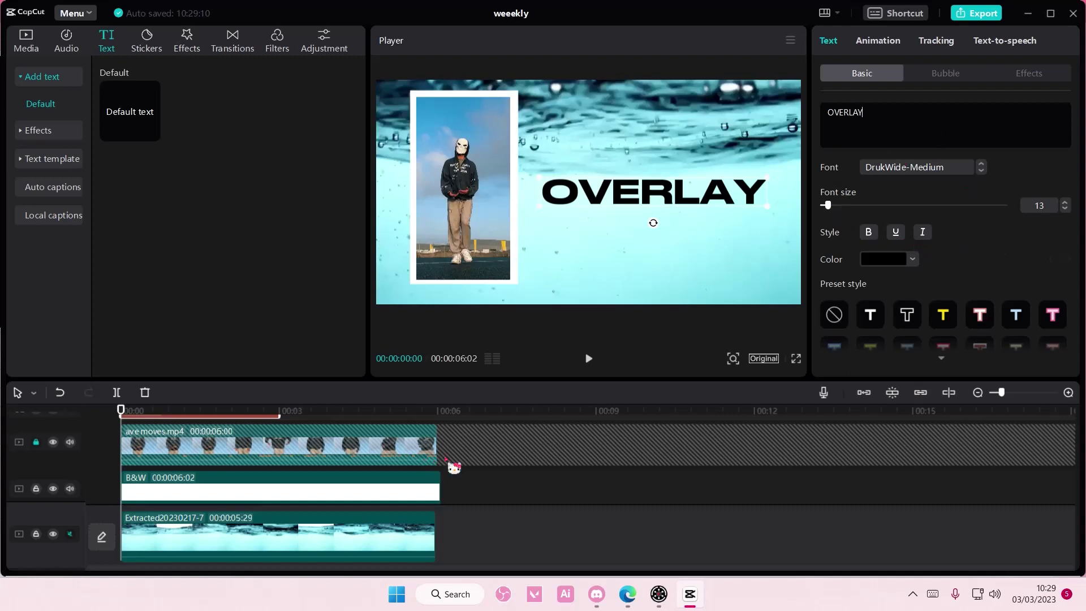
scroll(272, 435, up, 2)
Stretch the B&W clip's Rectangle mask to height 959, centred on the dancer.
click(261, 430)
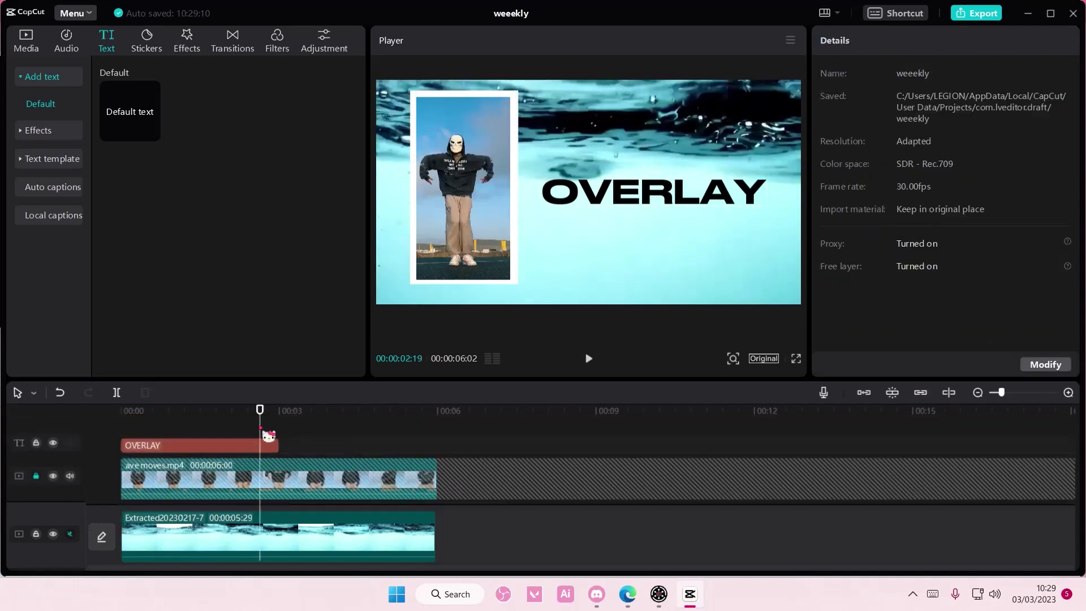
scroll(324, 495, down, 1)
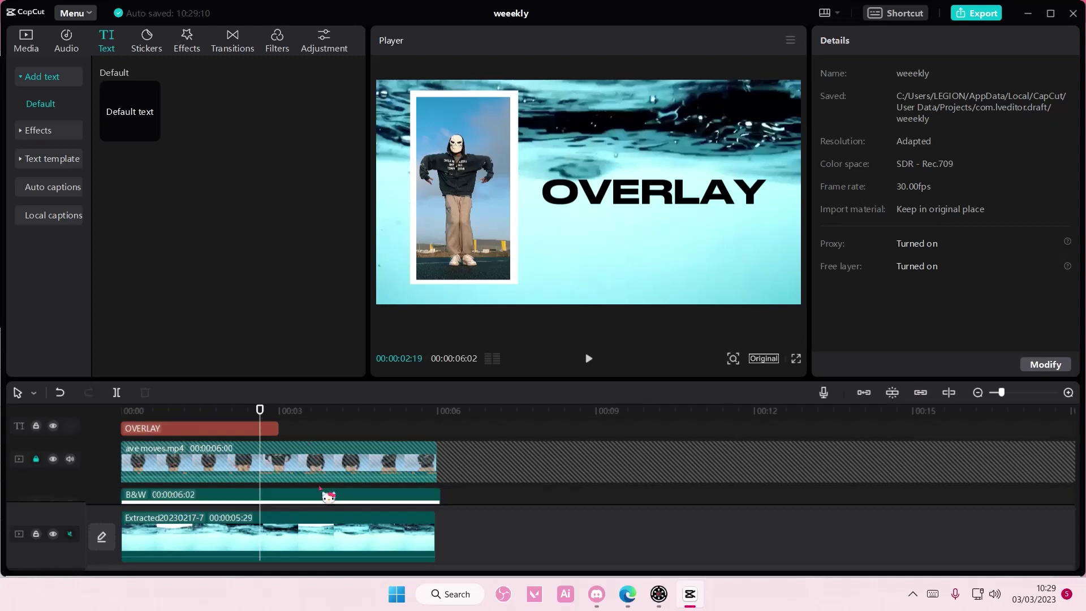
click(327, 494)
drag(515, 207, 513, 210)
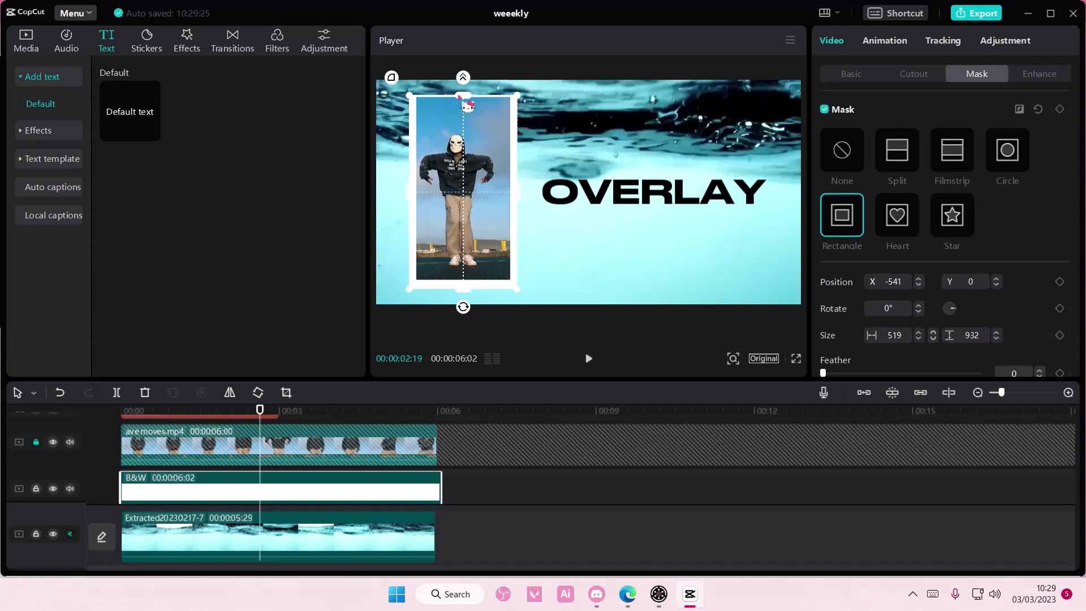
drag(461, 97, 459, 94)
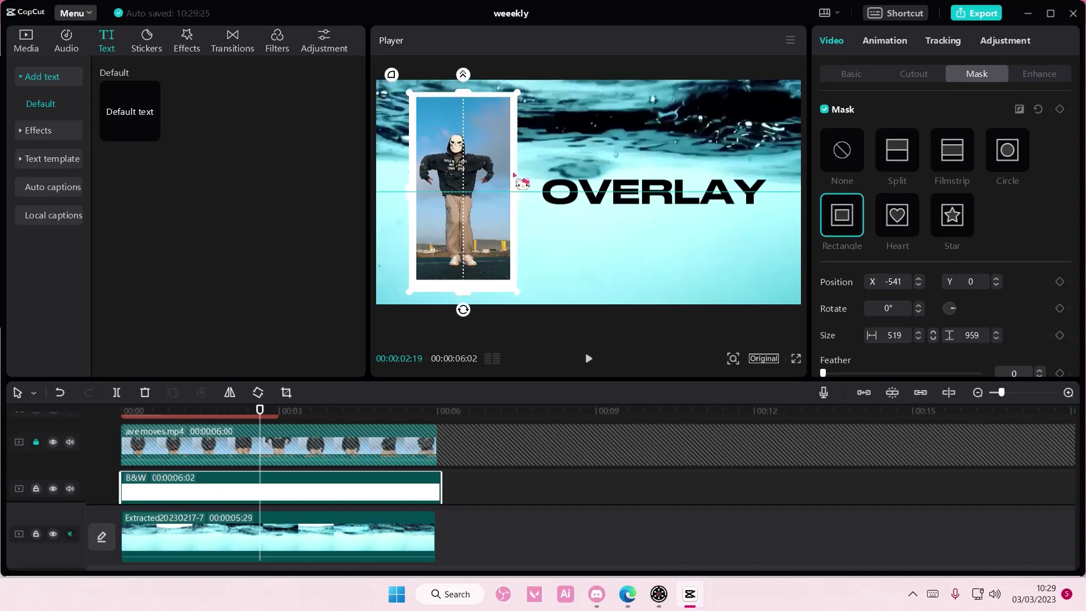
drag(521, 184, 514, 177)
click(463, 472)
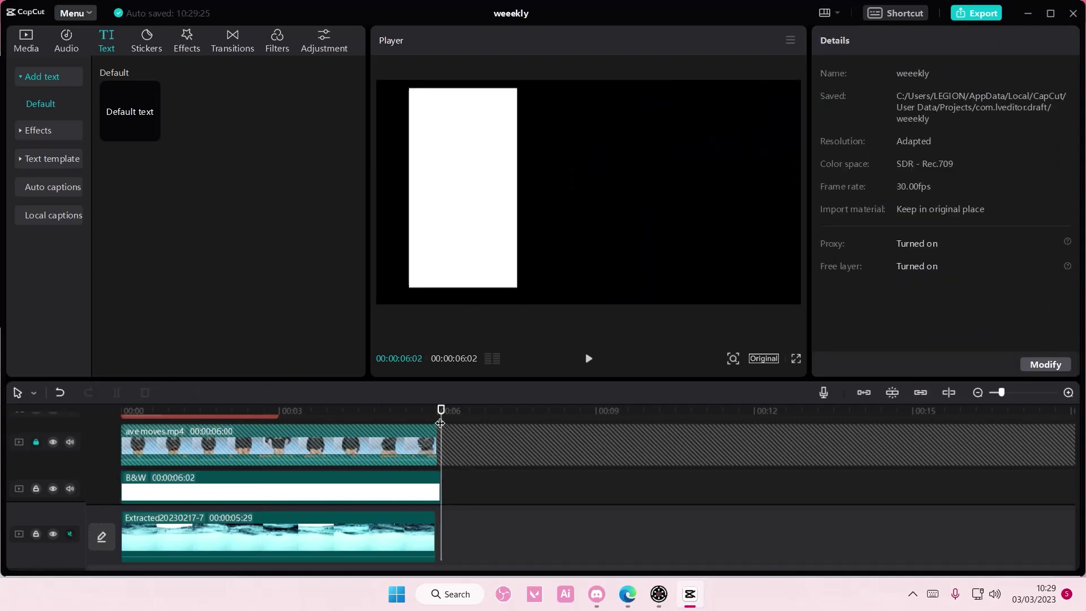
click(187, 407)
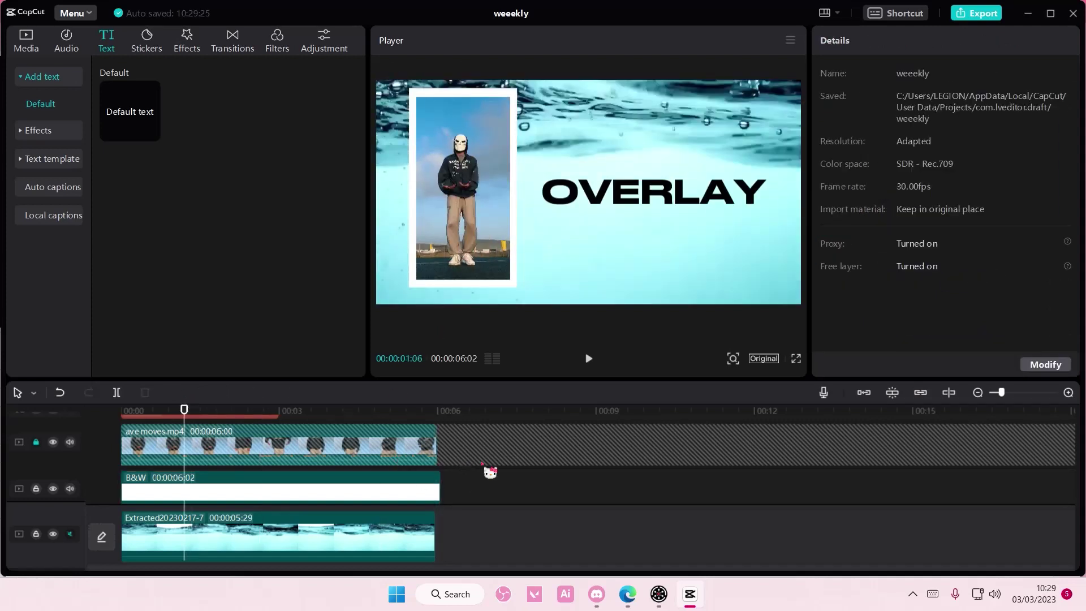